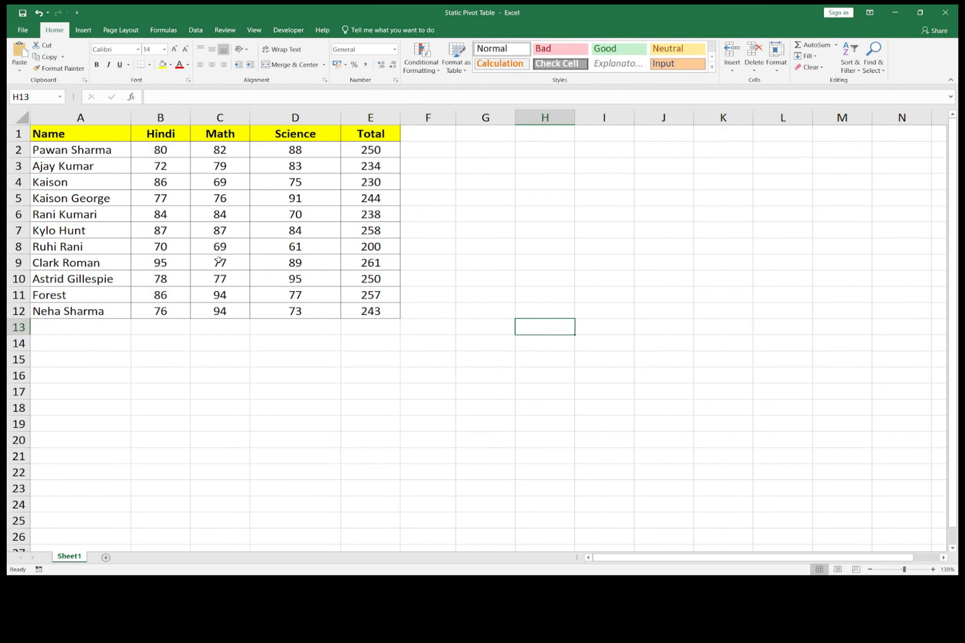
# Examine the marks table in A1:E12, covering the names, the subject headers and the Total column
pyautogui.moveTo(71, 137); pyautogui.dragTo(373, 311)
pyautogui.click(151, 210)
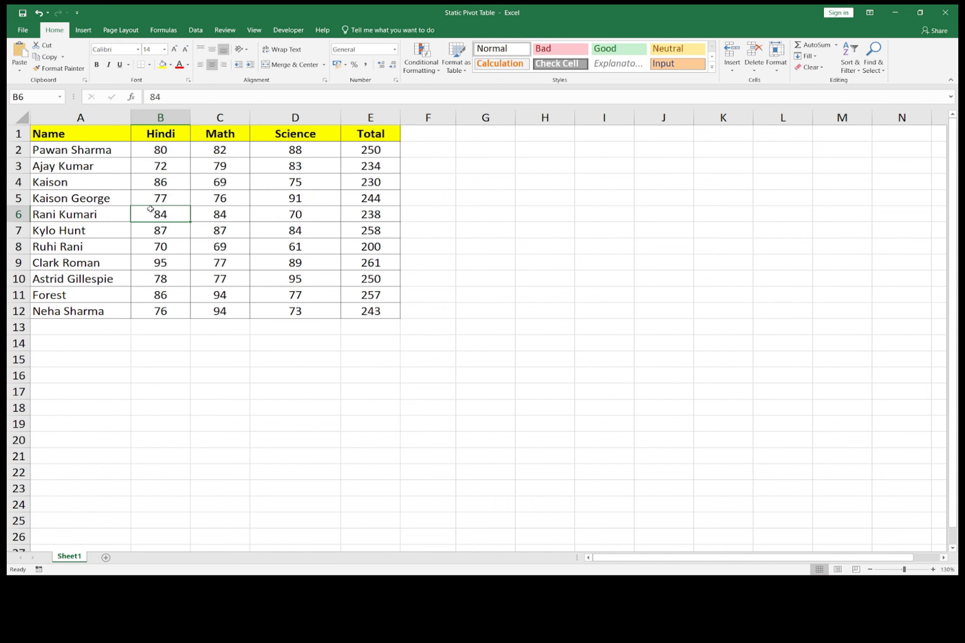
pyautogui.moveTo(126, 151); pyautogui.dragTo(82, 297)
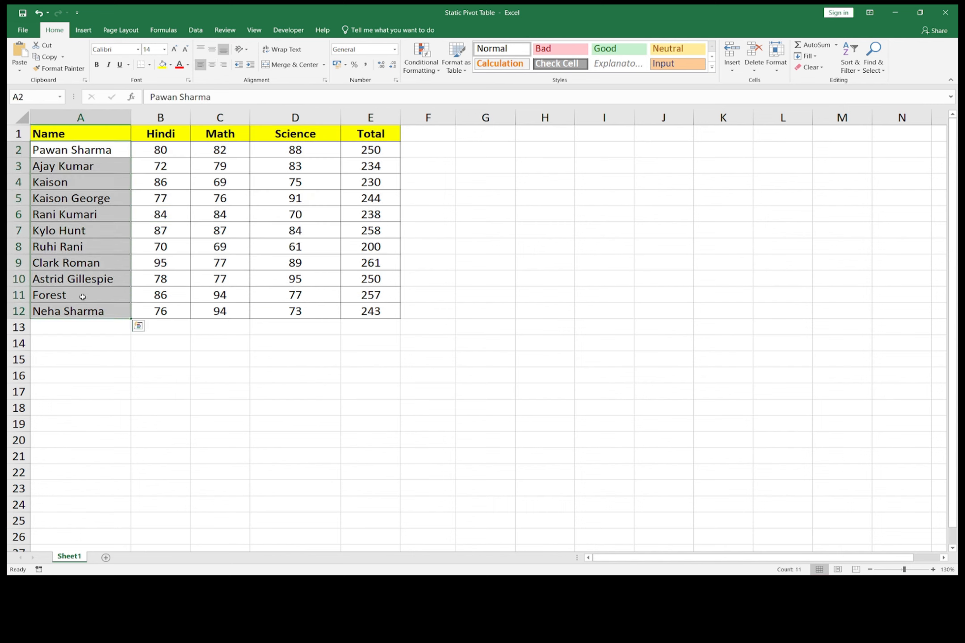
pyautogui.moveTo(160, 136); pyautogui.dragTo(294, 139)
pyautogui.click(372, 142)
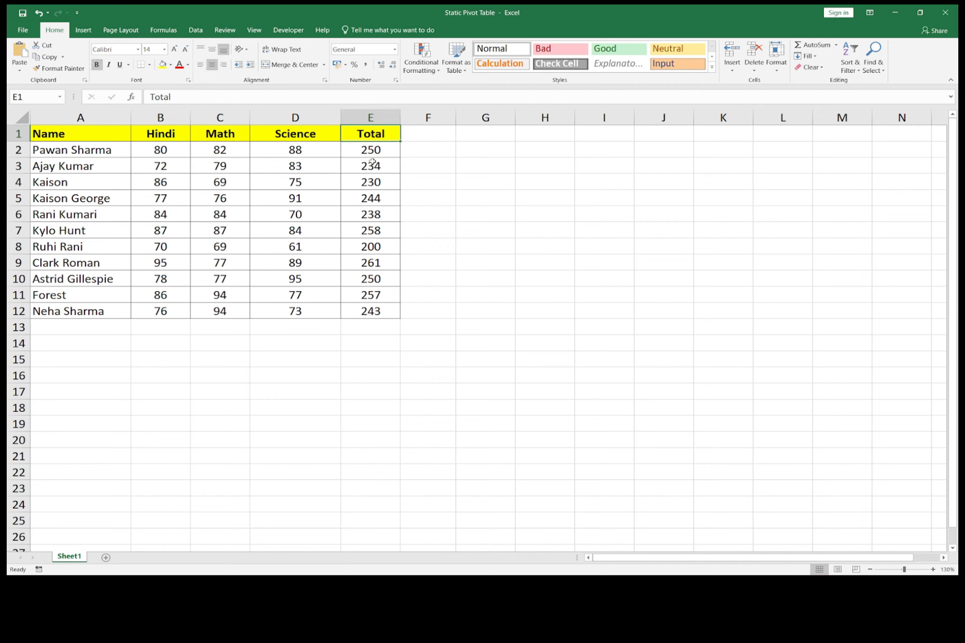
pyautogui.moveTo(371, 152); pyautogui.dragTo(353, 304)
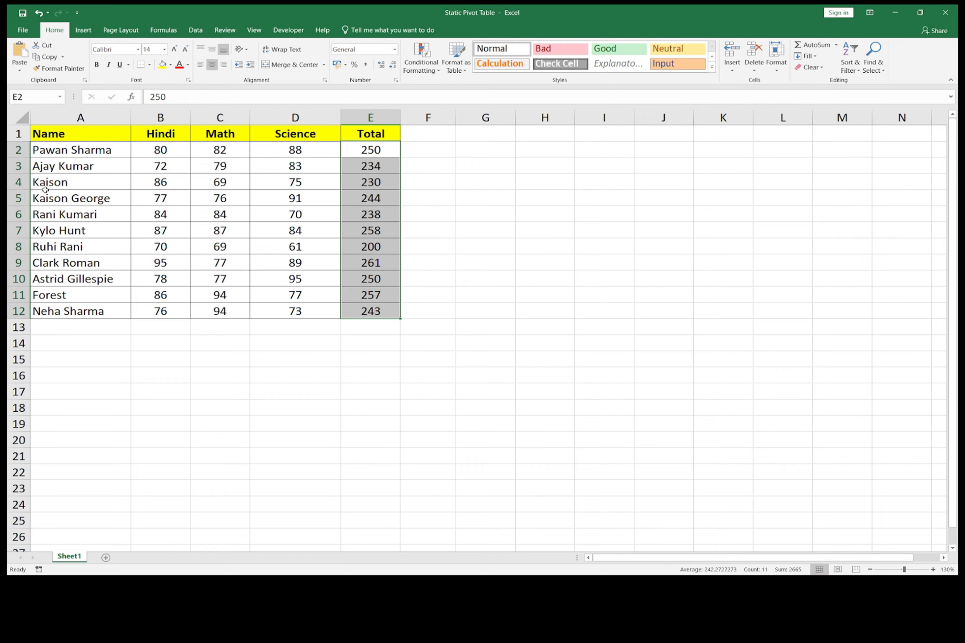
pyautogui.click(116, 143)
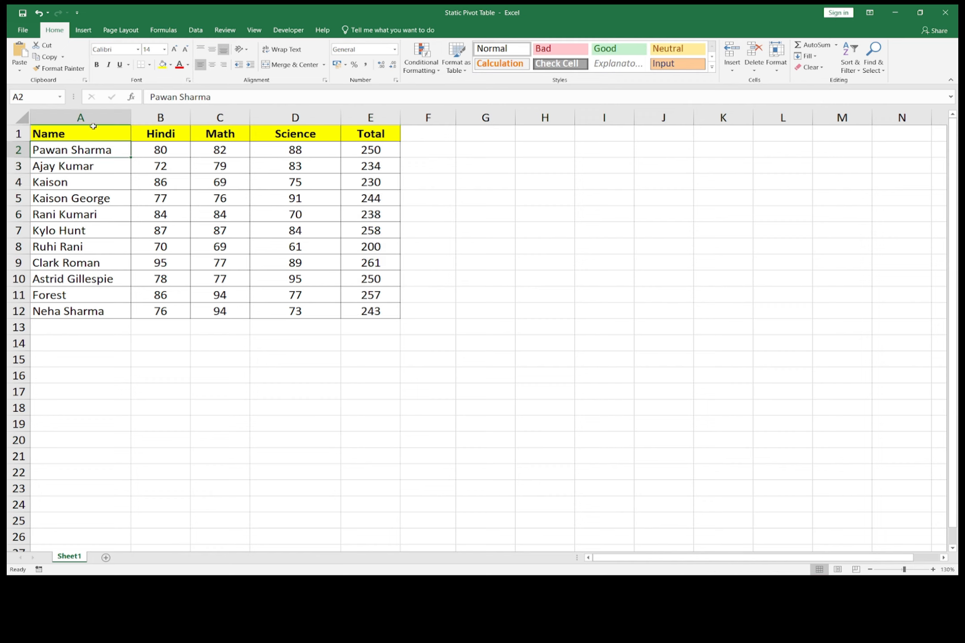
# Insert a PivotTable from Sheet1 range A1:E12, placed on the existing worksheet at cell H2
pyautogui.click(83, 30)
pyautogui.moveTo(44, 134); pyautogui.dragTo(366, 310)
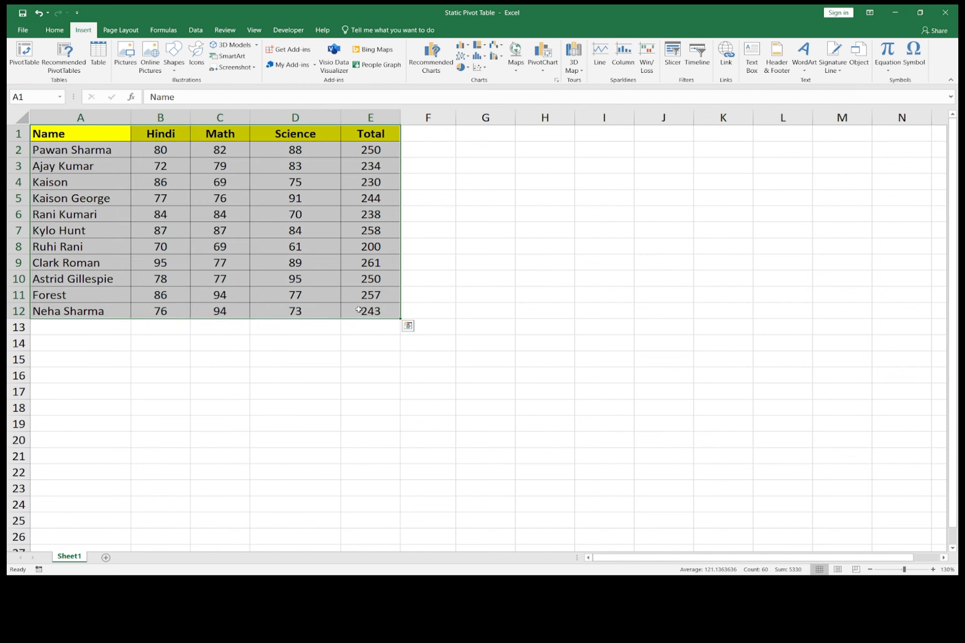
pyautogui.click(23, 64)
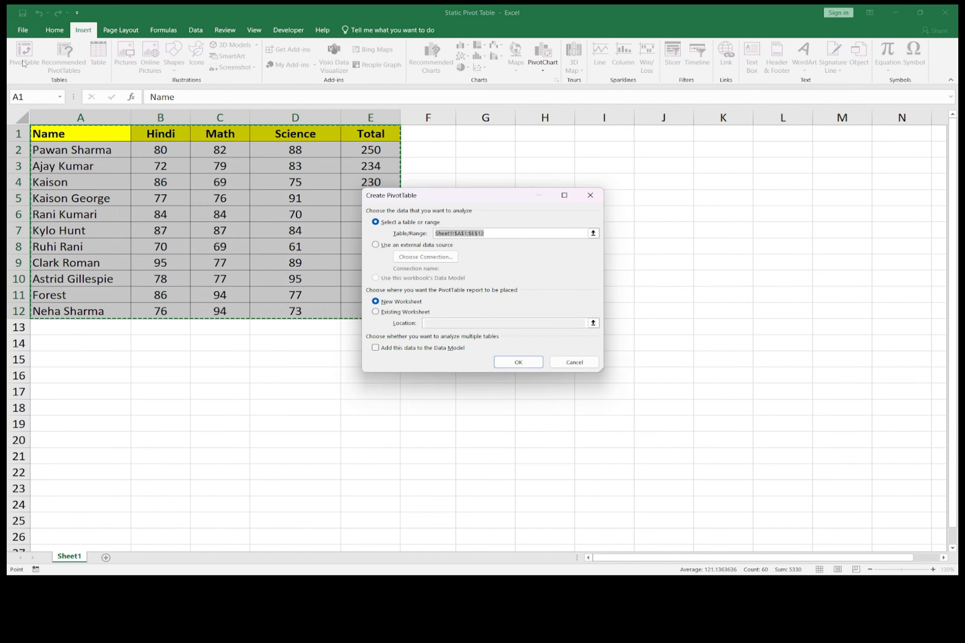
pyautogui.moveTo(491, 235); pyautogui.dragTo(433, 234)
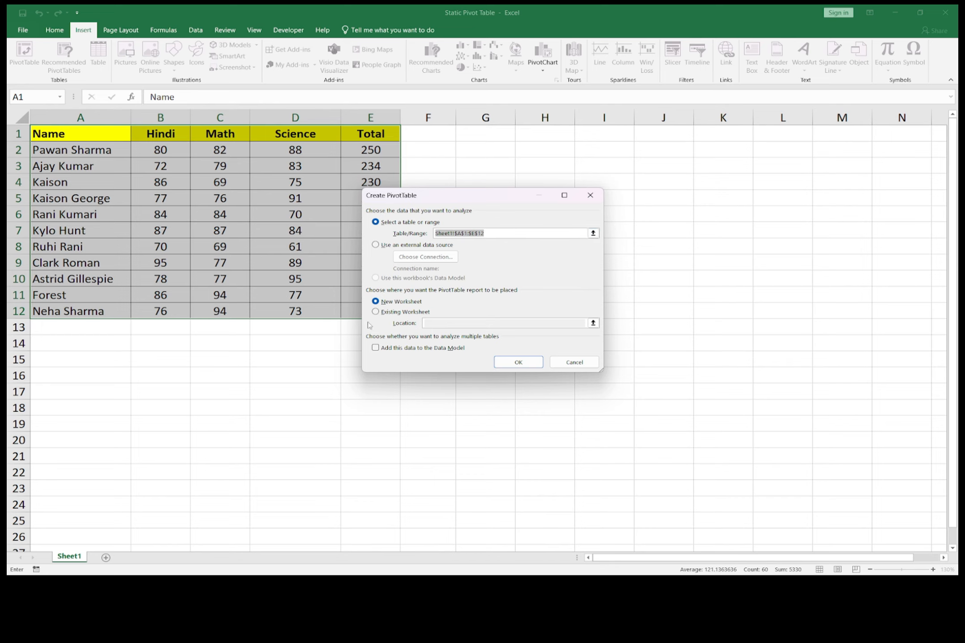
pyautogui.click(379, 313)
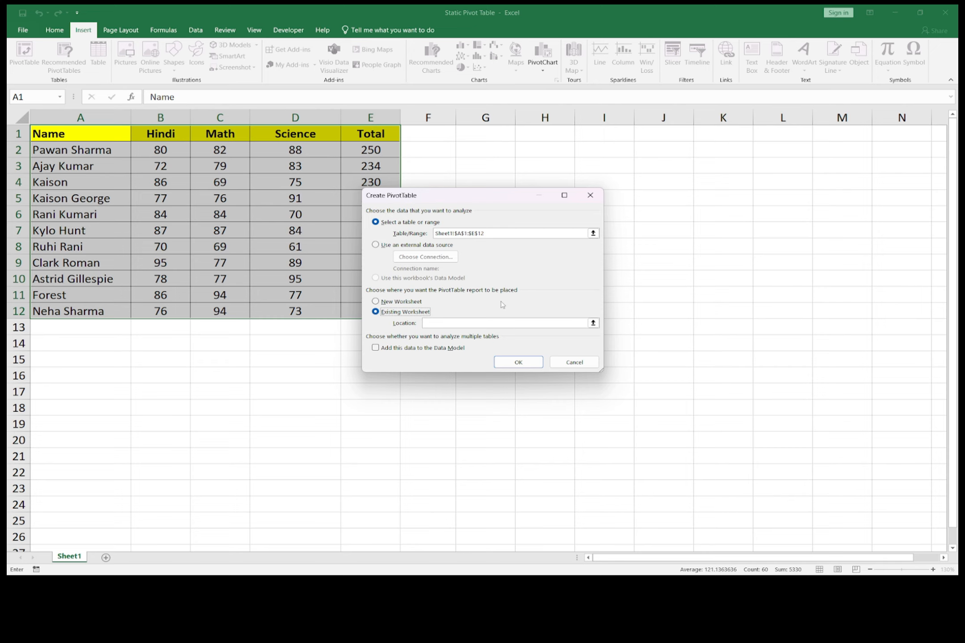
pyautogui.click(544, 149)
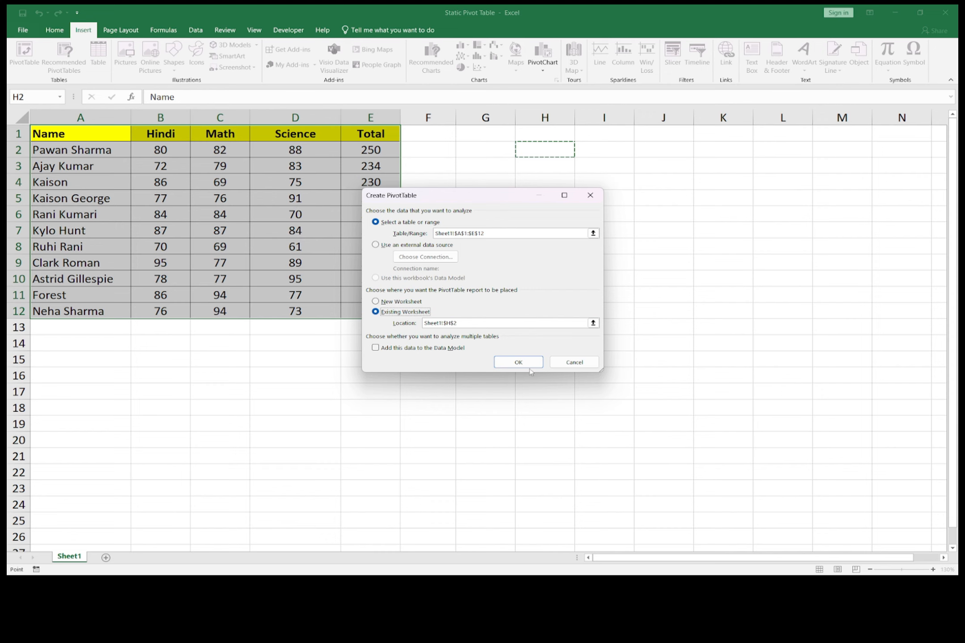
pyautogui.click(527, 363)
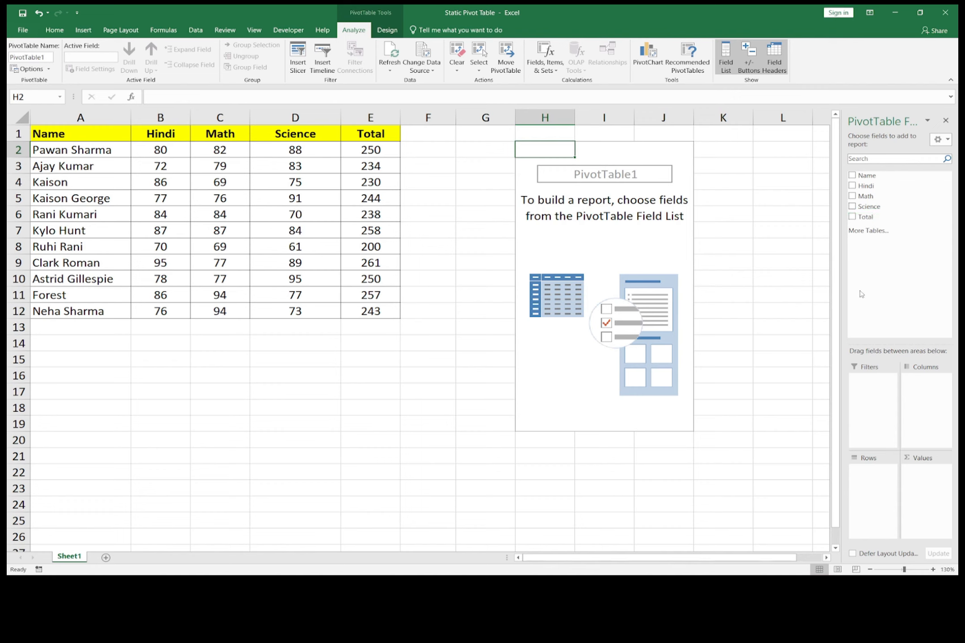
# Add Name as the pivot table's rows, with Sum of Total and Count of Name as values
pyautogui.click(856, 180)
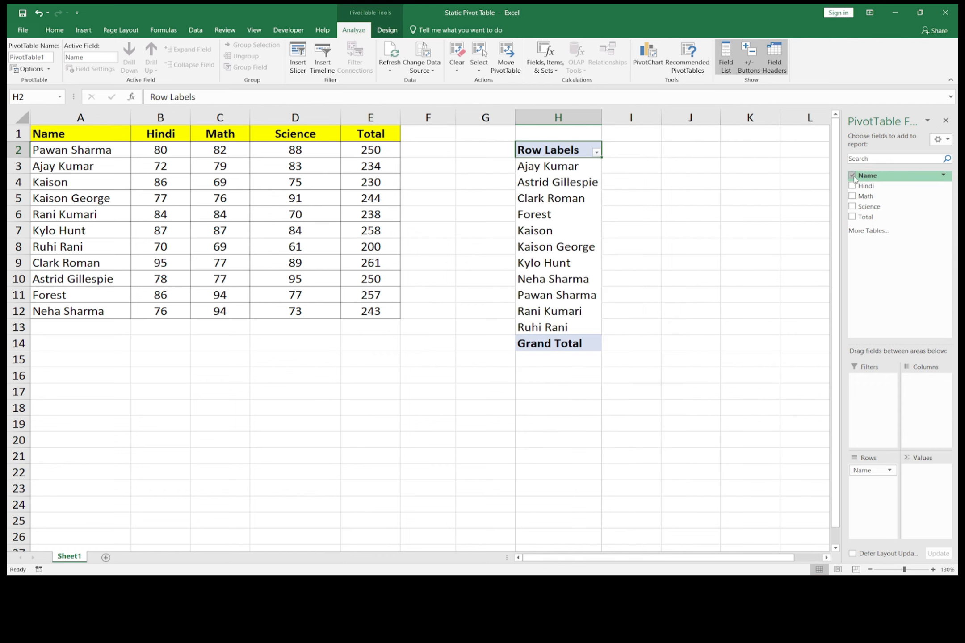
pyautogui.click(853, 218)
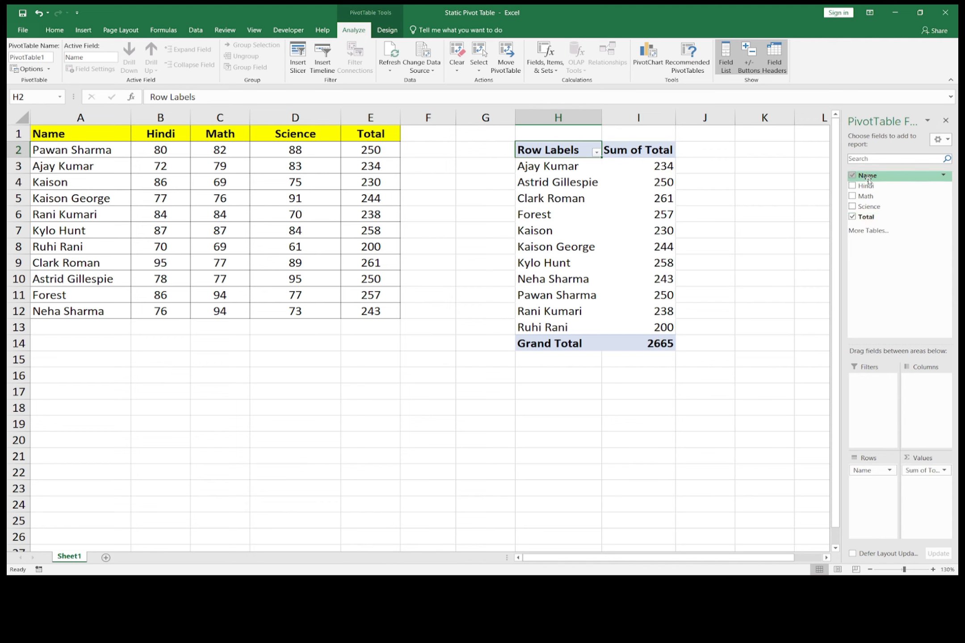
pyautogui.moveTo(867, 179); pyautogui.dragTo(927, 495)
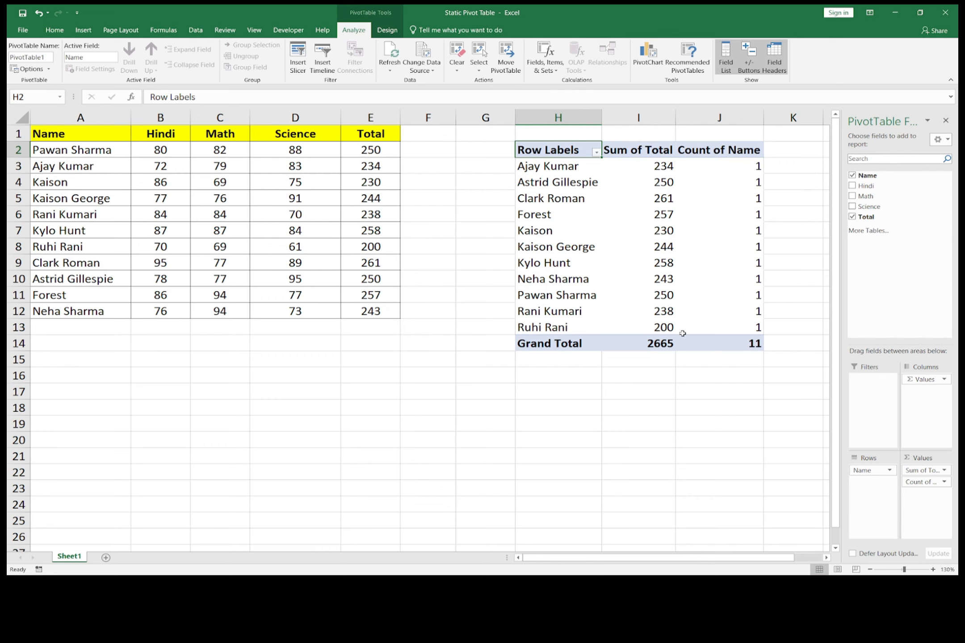
# Review the pivot table's first student row, the grand total of the name count, and the row labels
pyautogui.moveTo(646, 317)
pyautogui.click(550, 164)
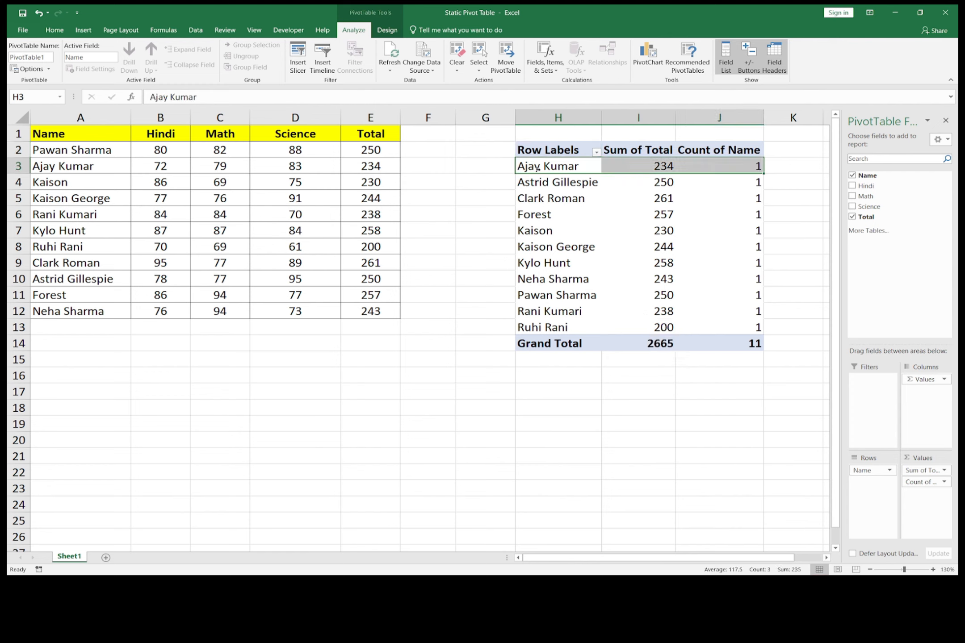
pyautogui.click(756, 166)
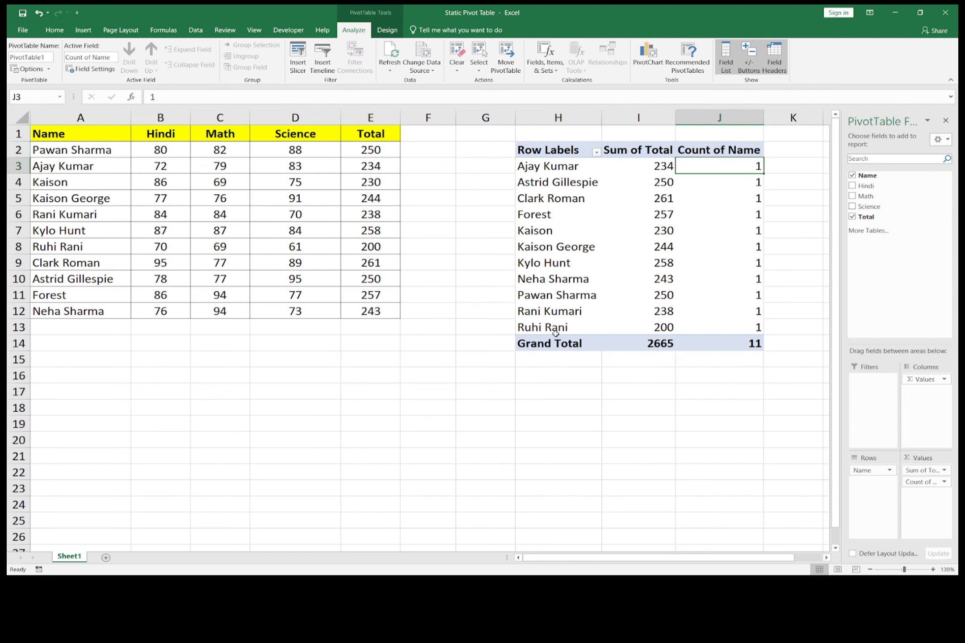
pyautogui.click(755, 347)
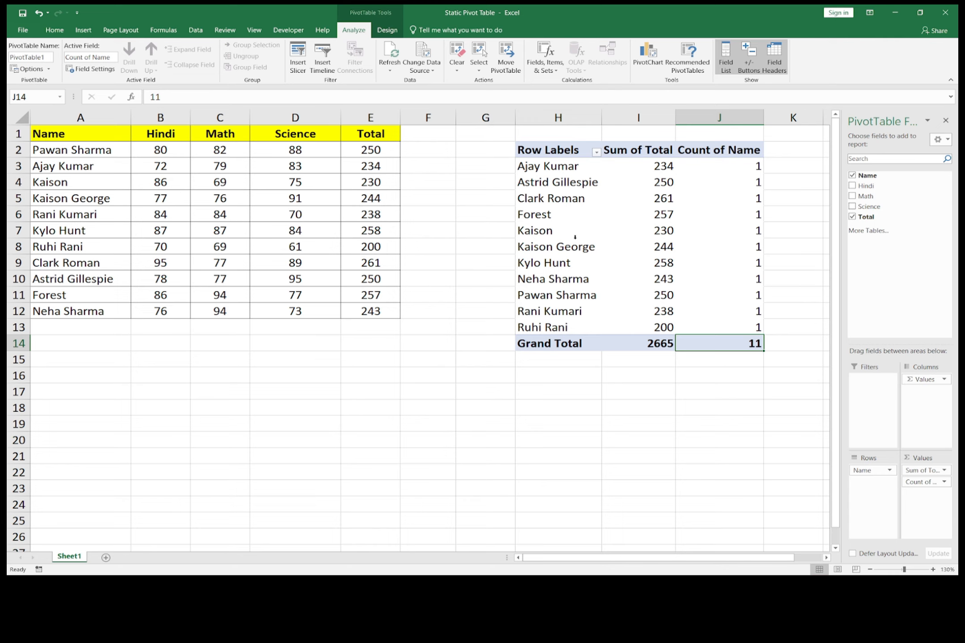
pyautogui.click(579, 214)
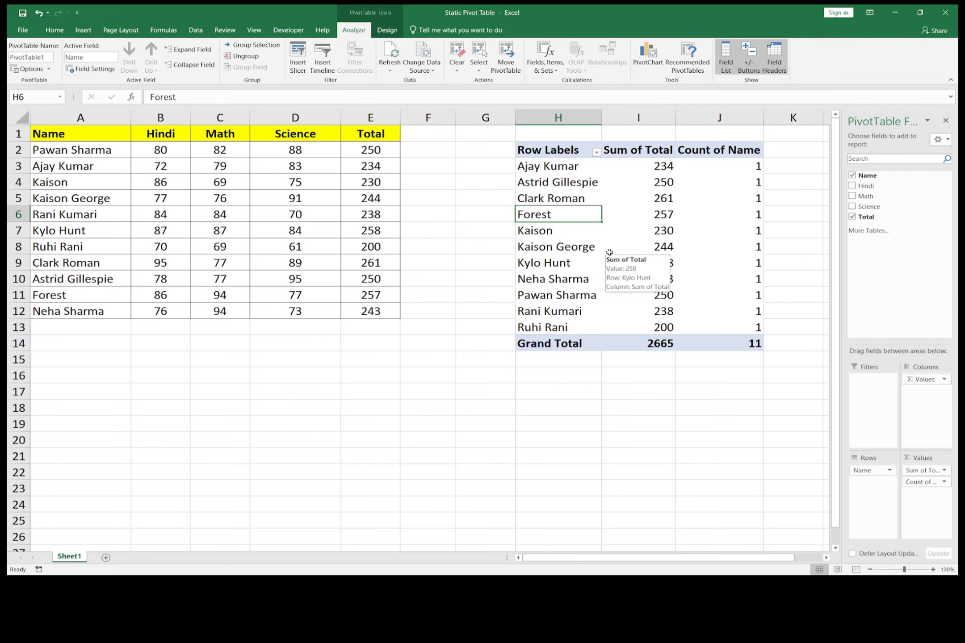
pyautogui.moveTo(608, 252)
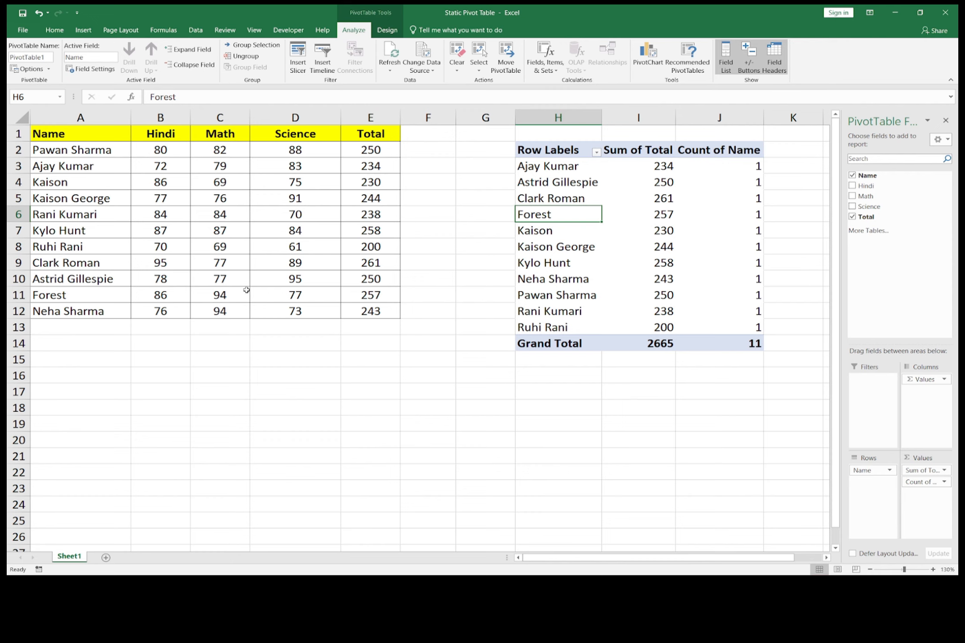
# Add a new student in row 13 with the student's name, Hindi 56, Math 57 and Science 98
pyautogui.click(67, 331)
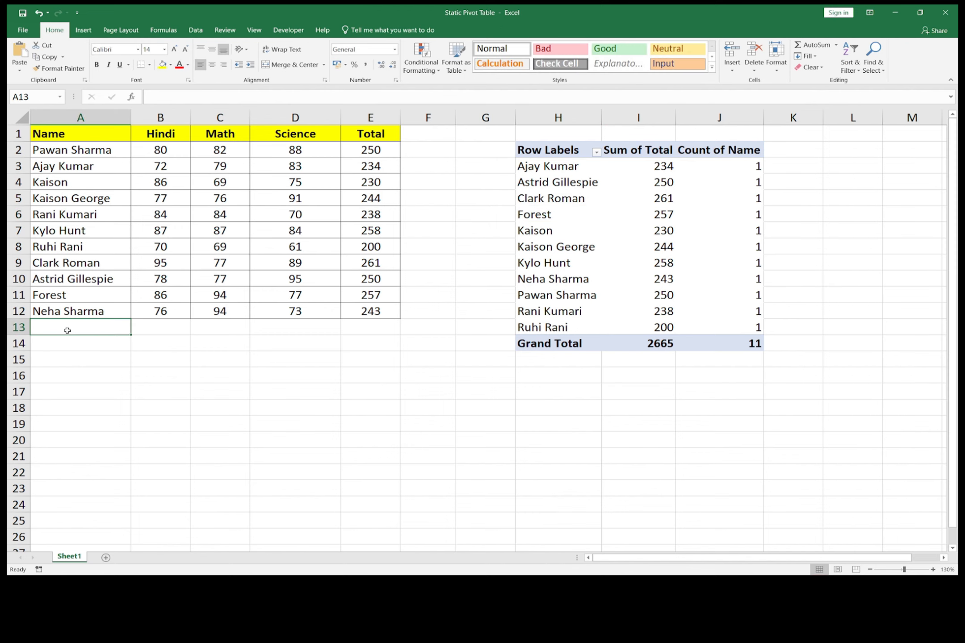
pyautogui.write('Viash')
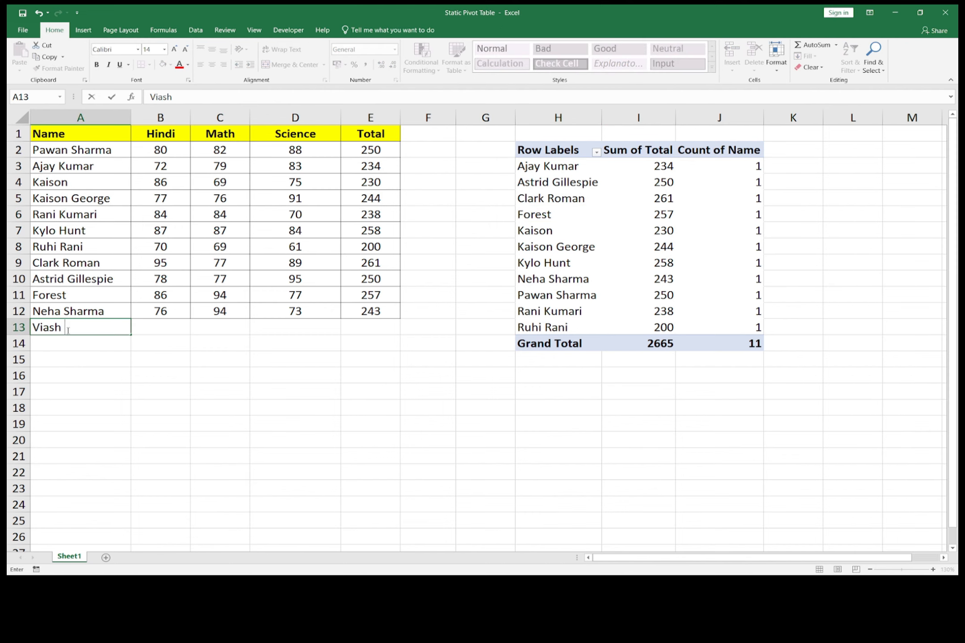
pyautogui.press('Tab')
pyautogui.write('56')
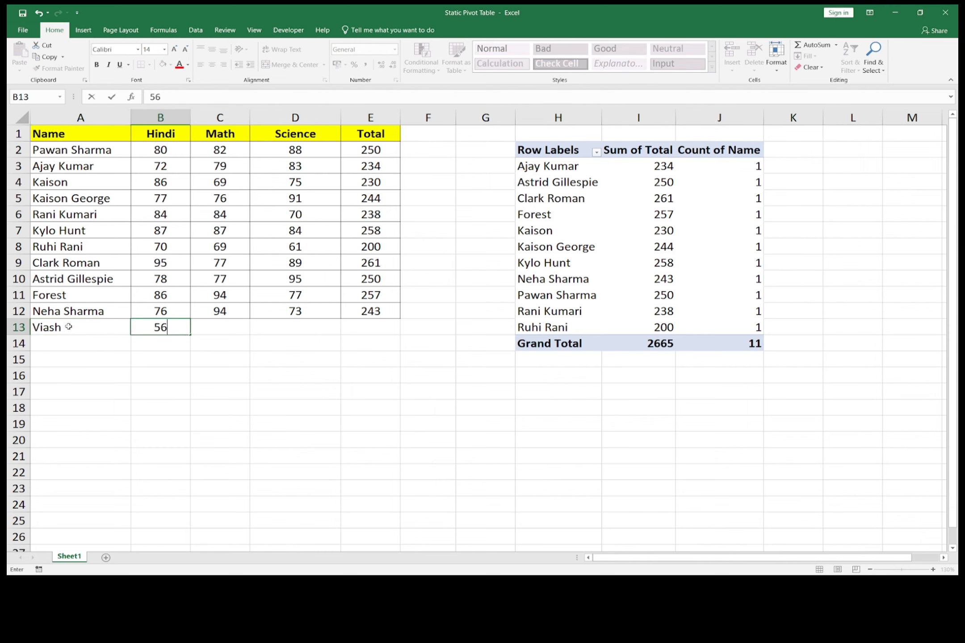
pyautogui.press('Tab')
pyautogui.write('57')
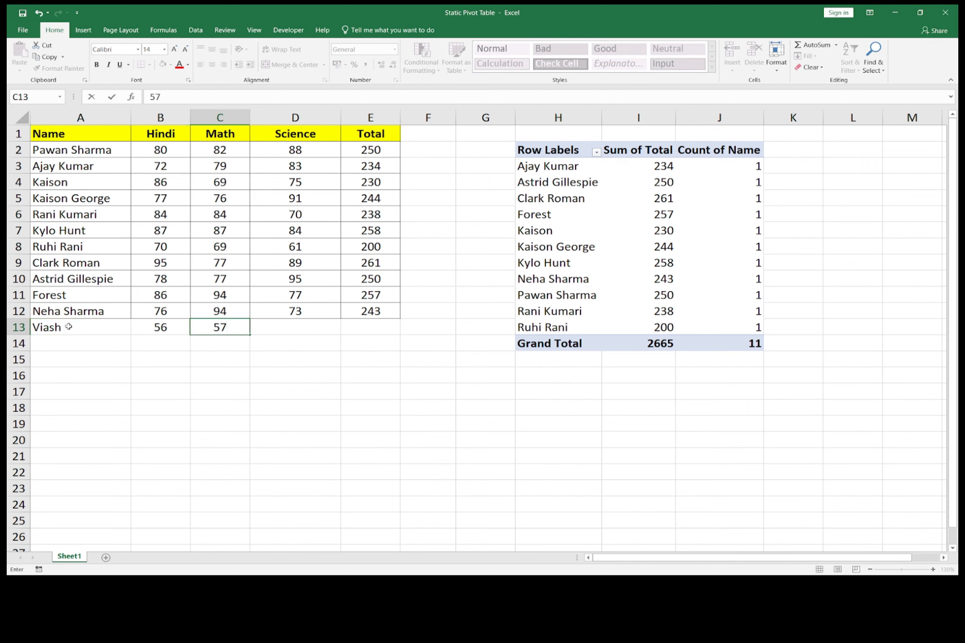
pyautogui.press('Tab')
pyautogui.write('98')
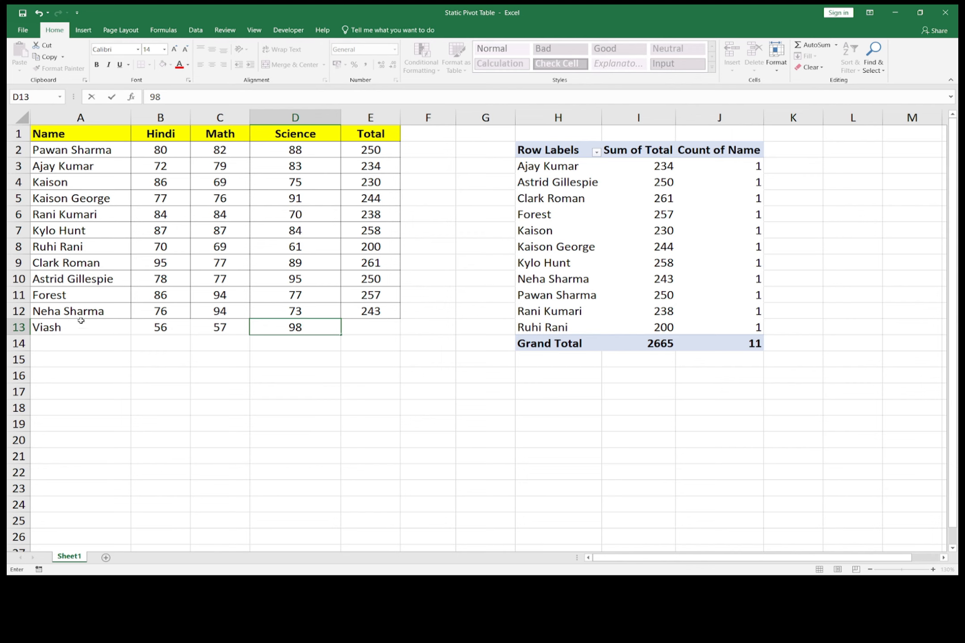
# Calculate the new student's total in E13 with the formula =SUM(B13:D13)
pyautogui.click(372, 326)
pyautogui.write('=sum')
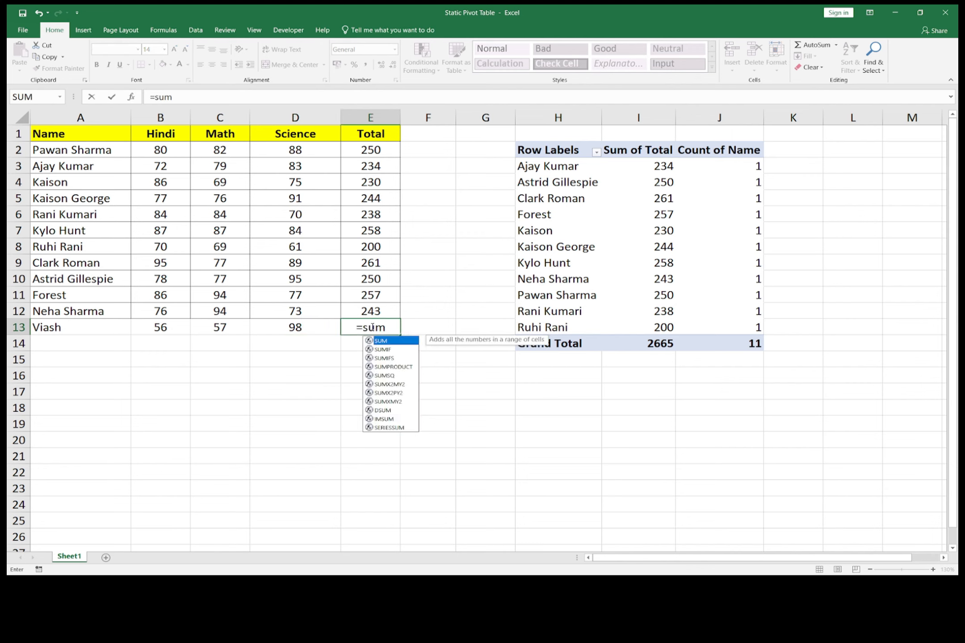
pyautogui.write('(')
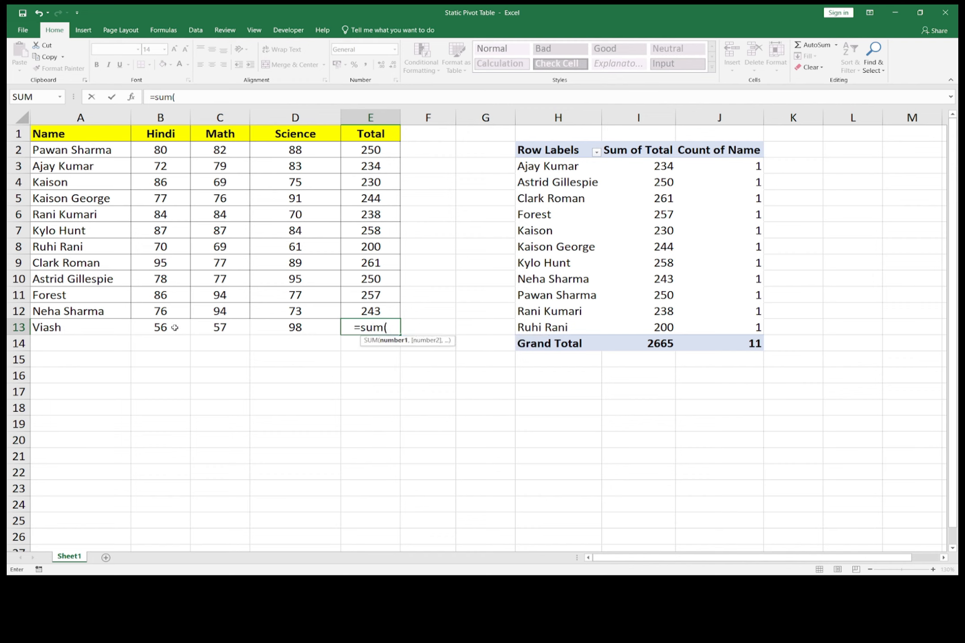
pyautogui.moveTo(174, 327); pyautogui.dragTo(291, 328)
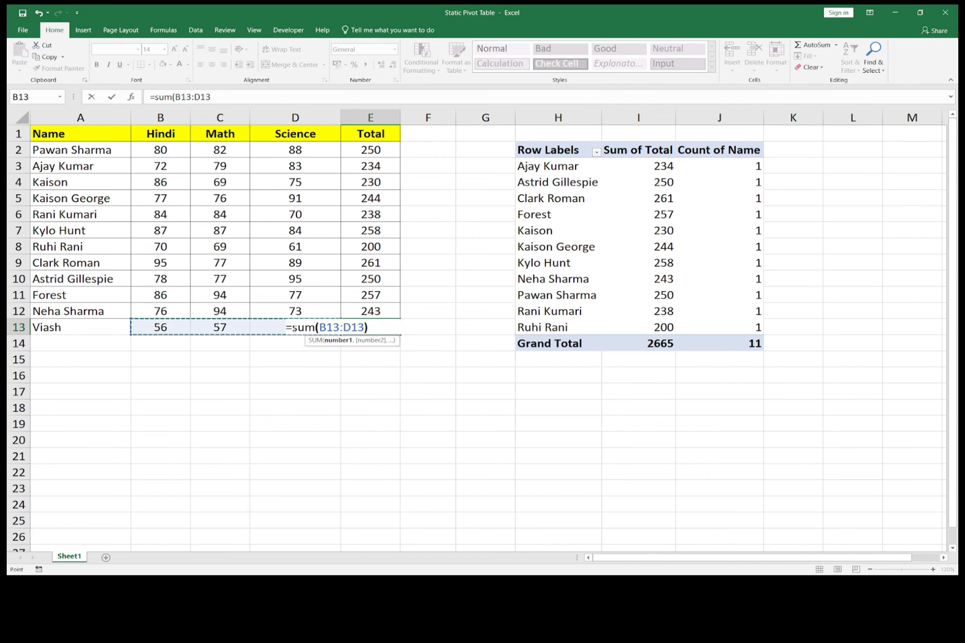
pyautogui.press('Return')
# Compare the pivot table's row labels with the newly added student in row 13
pyautogui.rightClick(580, 236)
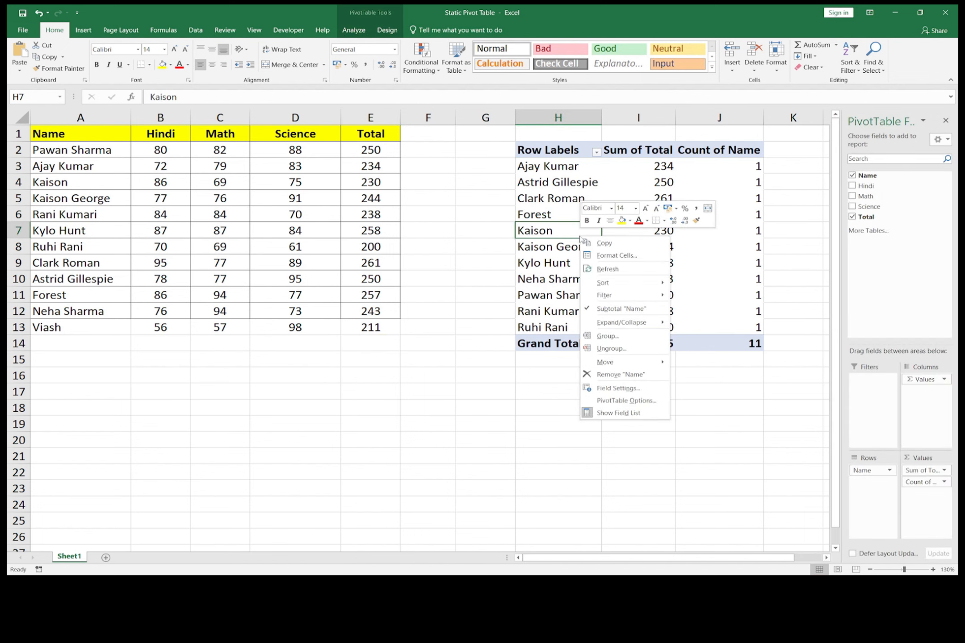
pyautogui.press('Escape')
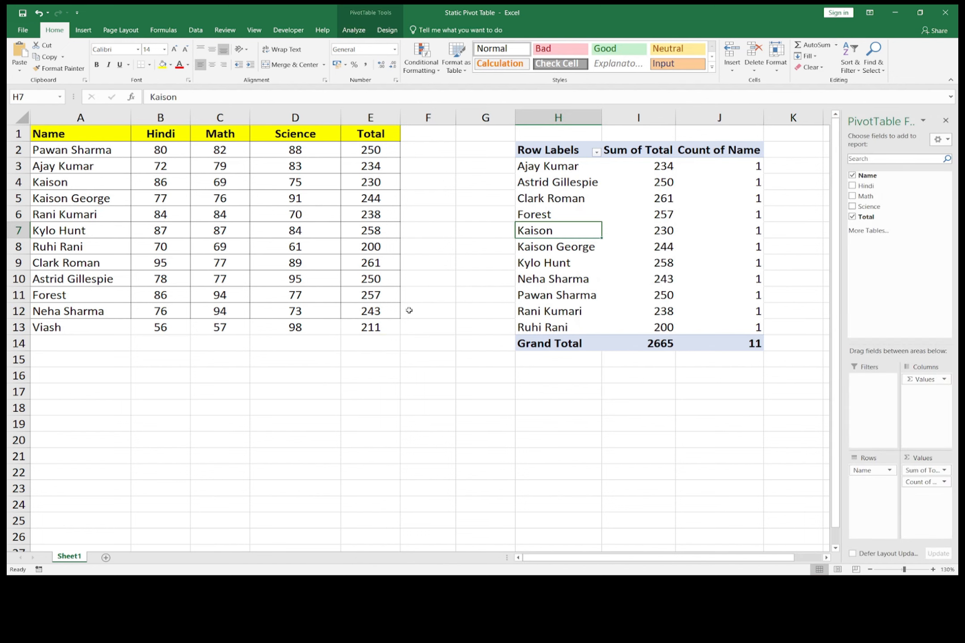
pyautogui.click(56, 331)
pyautogui.moveTo(558, 328); pyautogui.dragTo(558, 166)
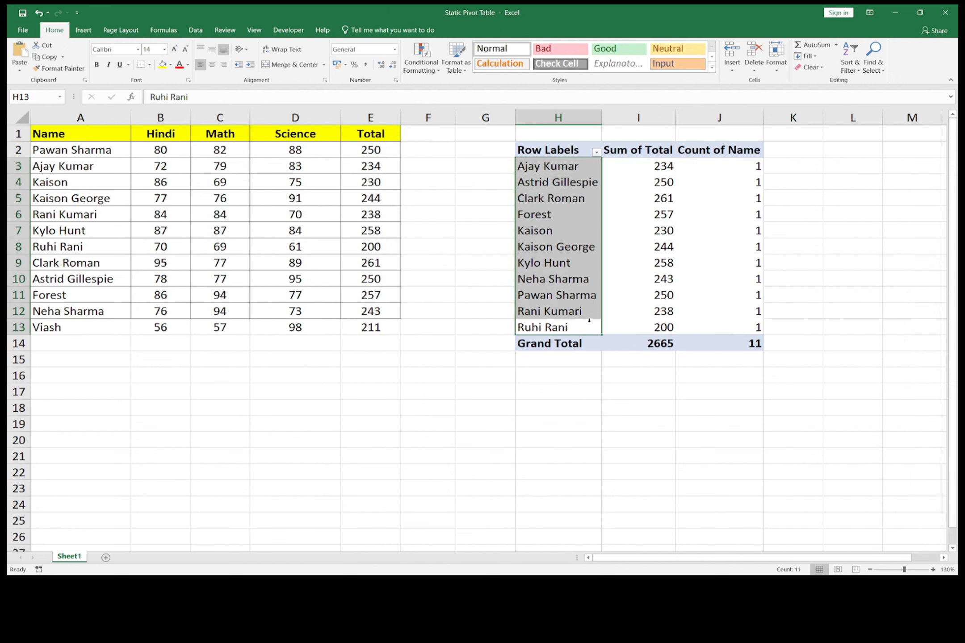
pyautogui.click(629, 271)
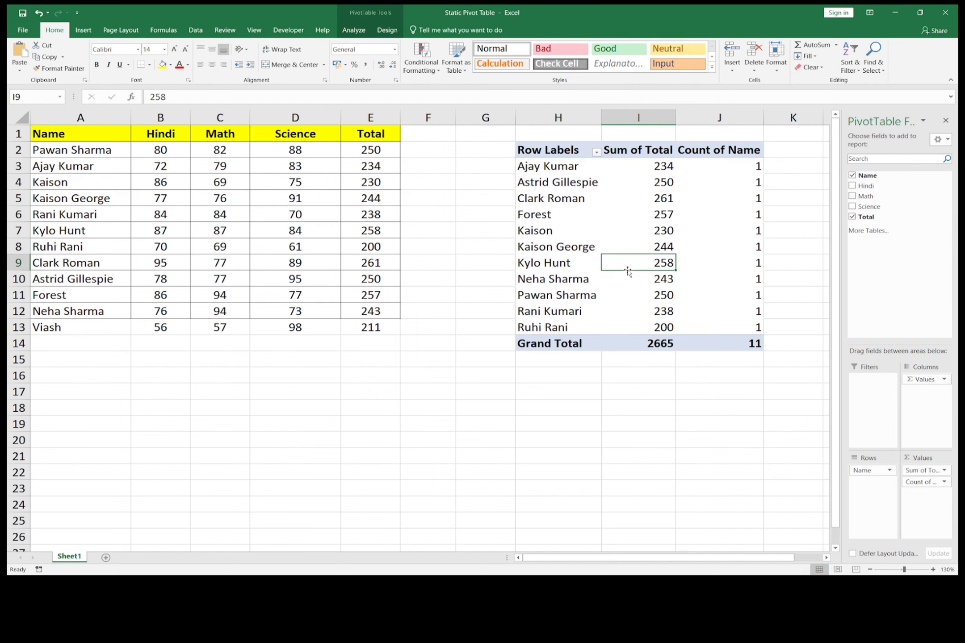
# Change the pivot table's data source to Sheet1!$A$1:$E$13 so it includes the new row
pyautogui.click(577, 213)
pyautogui.click(353, 30)
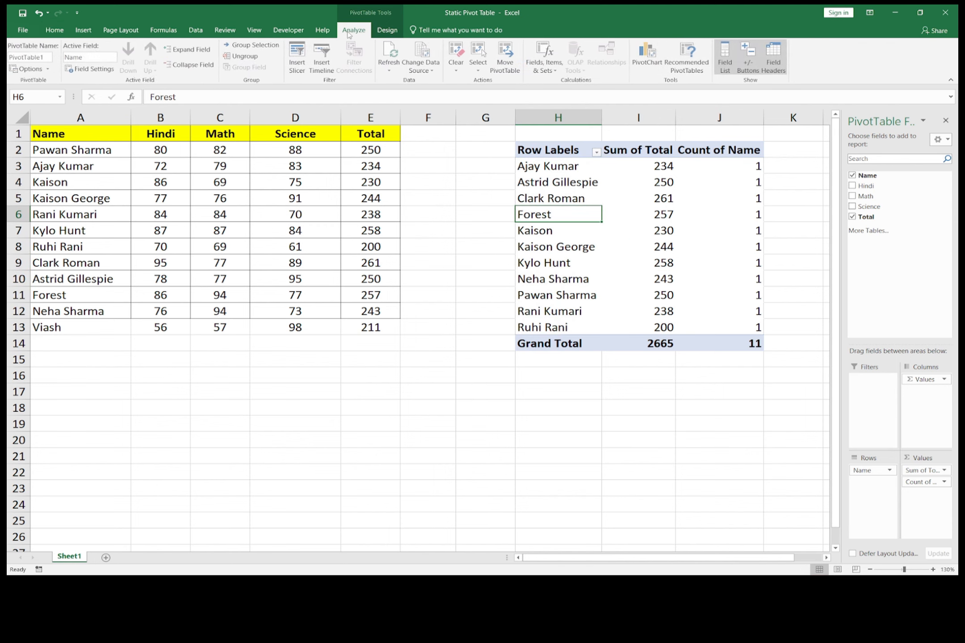
pyautogui.click(421, 56)
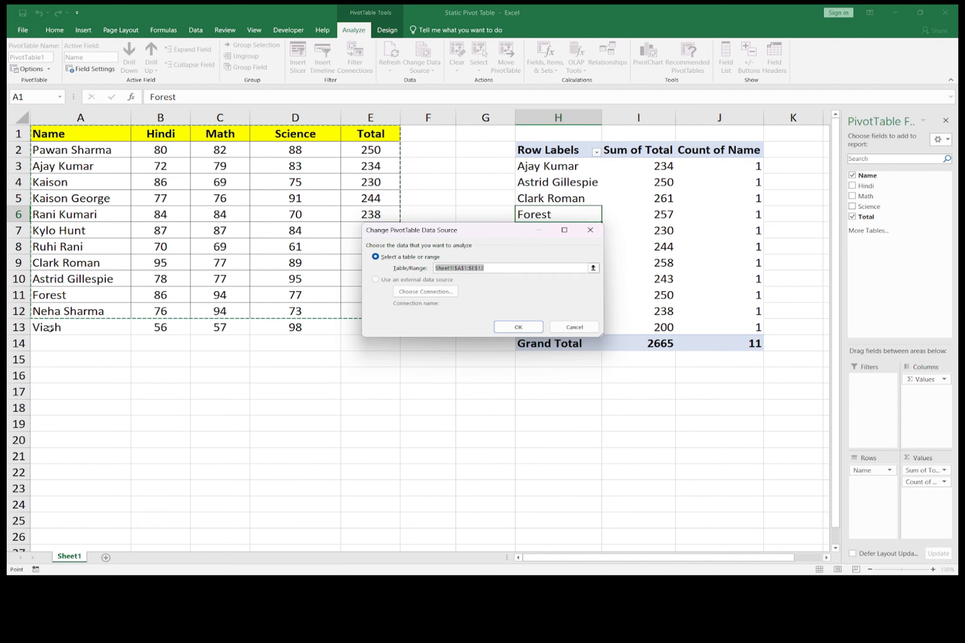
pyautogui.click(488, 268)
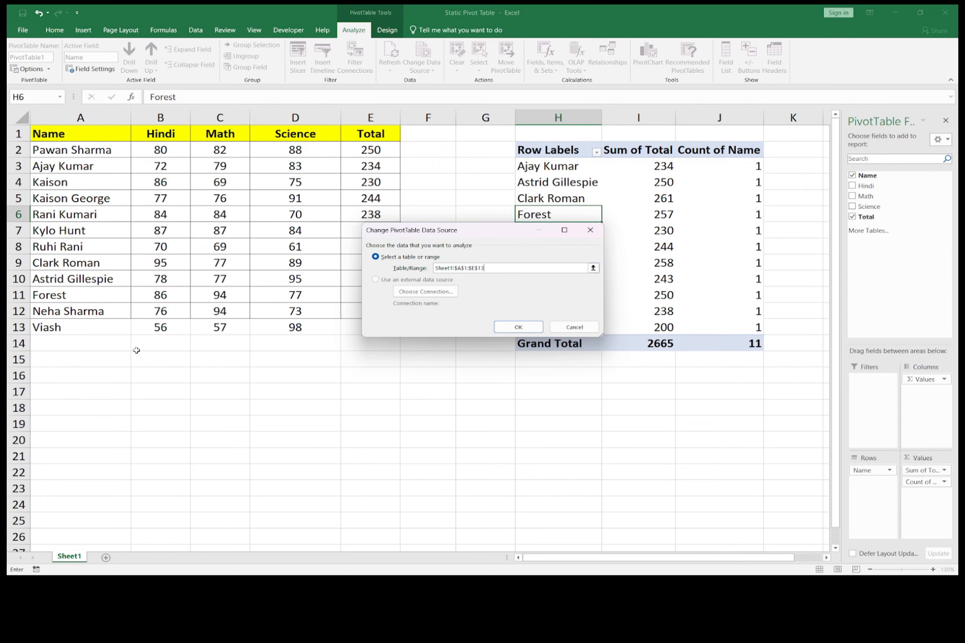
pyautogui.click(526, 332)
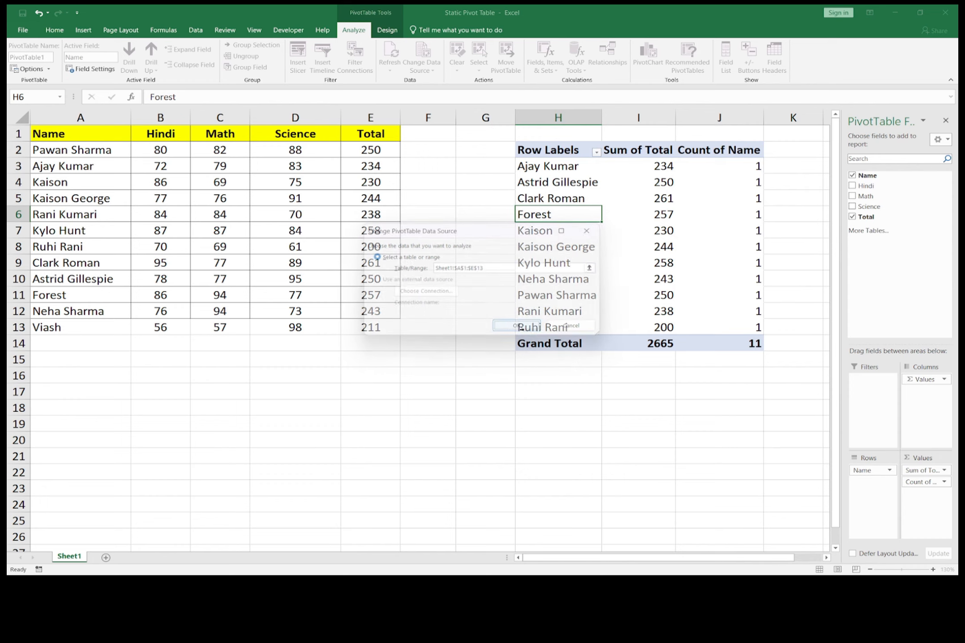
# Refresh the pivot table and check its row for the newly added student
pyautogui.rightClick(597, 290)
pyautogui.click(618, 320)
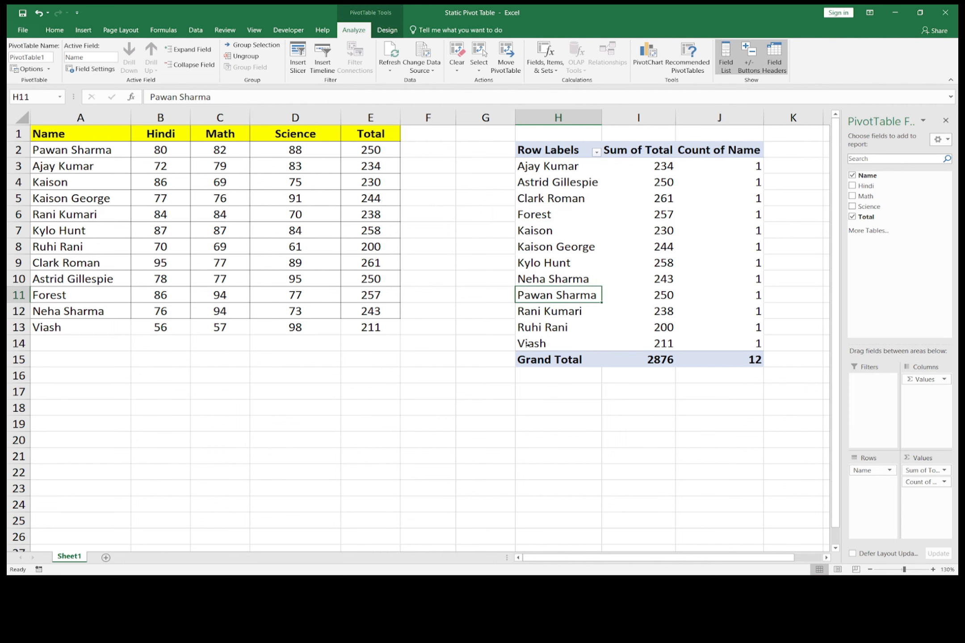
pyautogui.click(557, 349)
# Highlight the new student's source row A13:E13 and matching pivot table row H14:J14 with the same light blue fill
pyautogui.moveTo(80, 329); pyautogui.dragTo(371, 328)
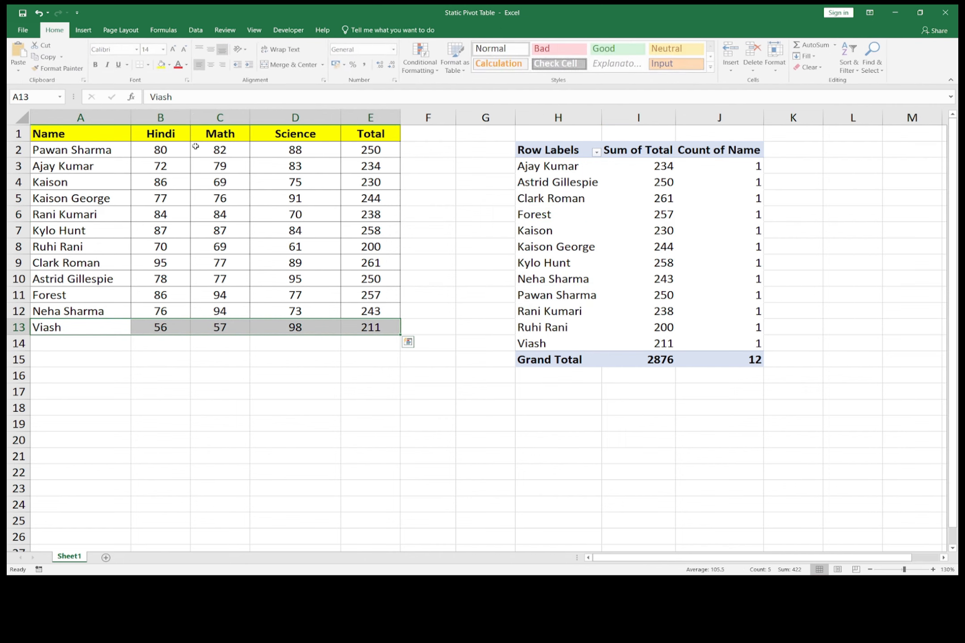
pyautogui.click(170, 64)
pyautogui.click(197, 102)
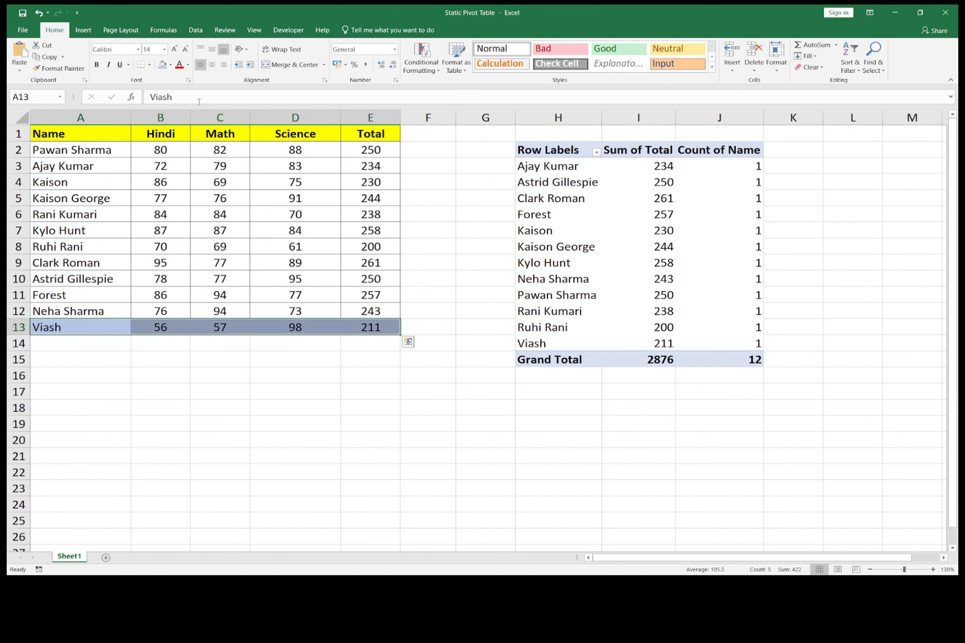
pyautogui.click(518, 343)
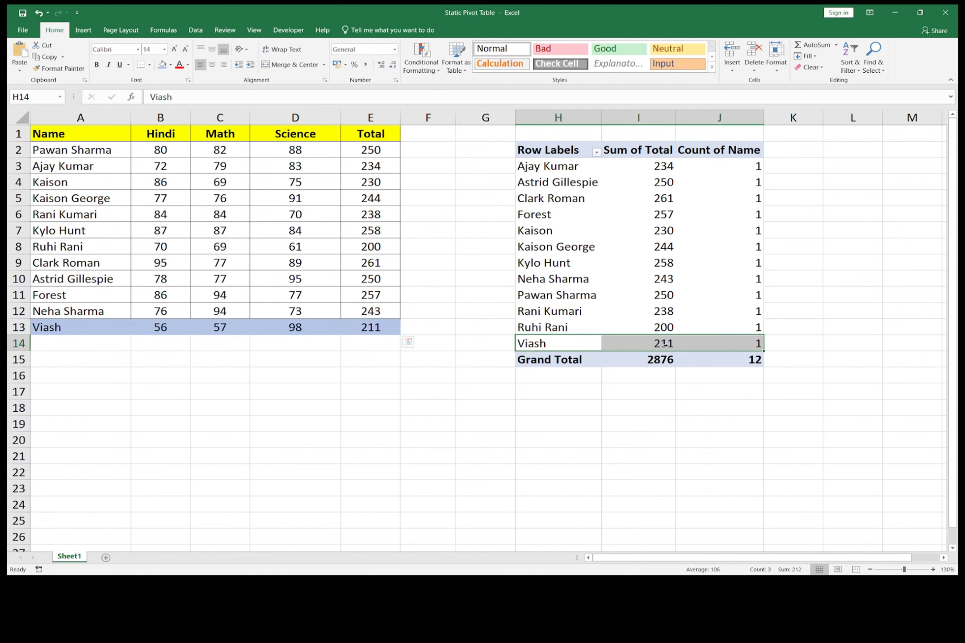
pyautogui.click(163, 64)
pyautogui.click(664, 308)
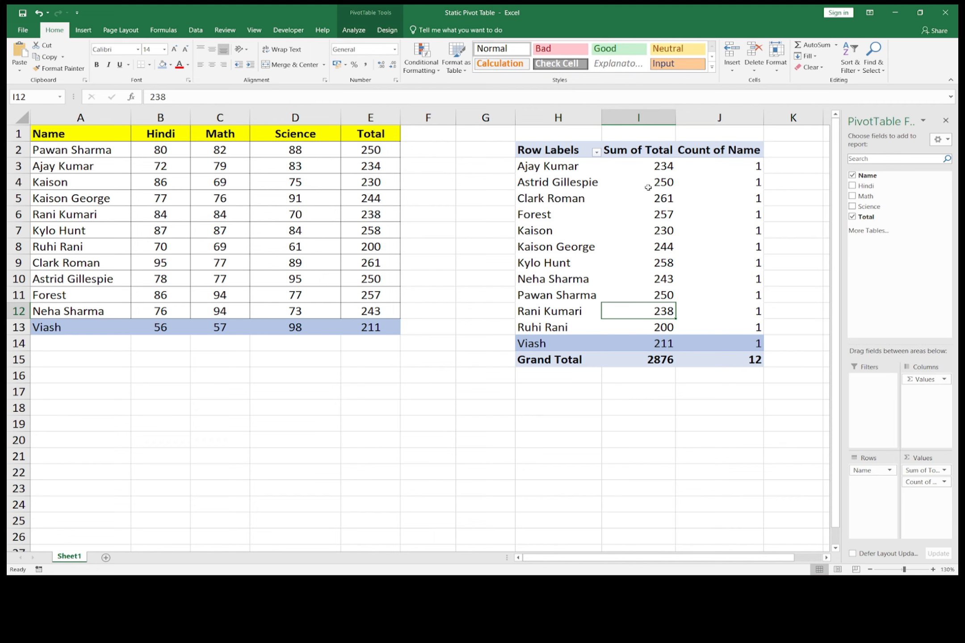
# Review the pivot table's data source range against the source table, moving the dialog below the data, and keep the range as it is
pyautogui.click(589, 248)
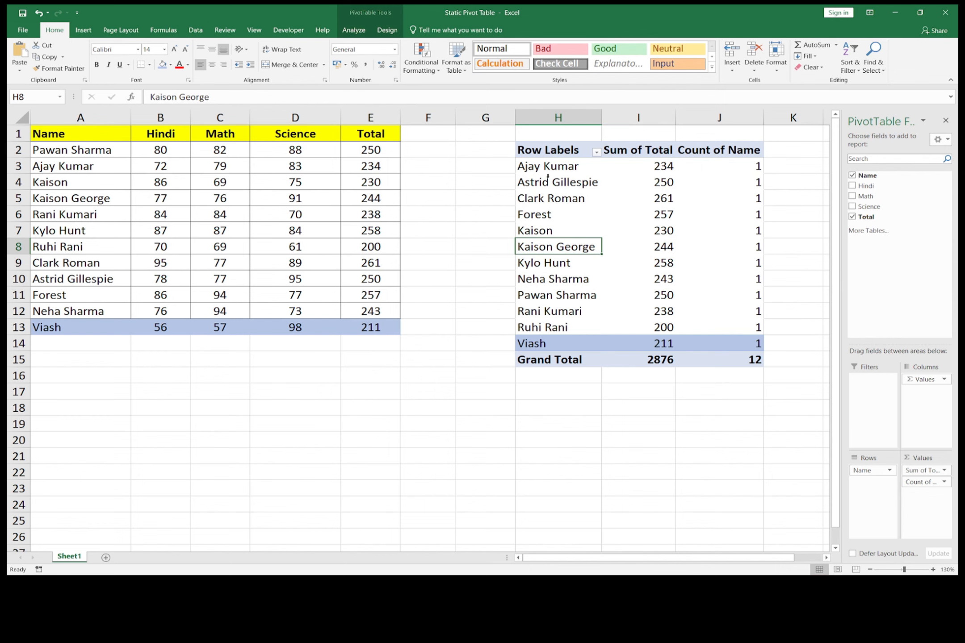
pyautogui.click(353, 30)
pyautogui.click(422, 69)
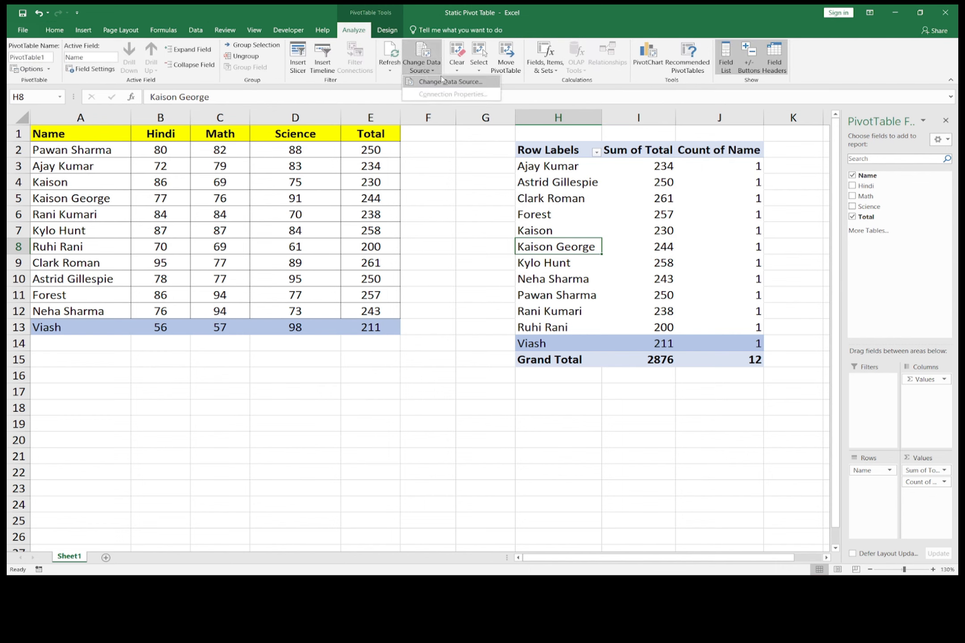
pyautogui.click(434, 82)
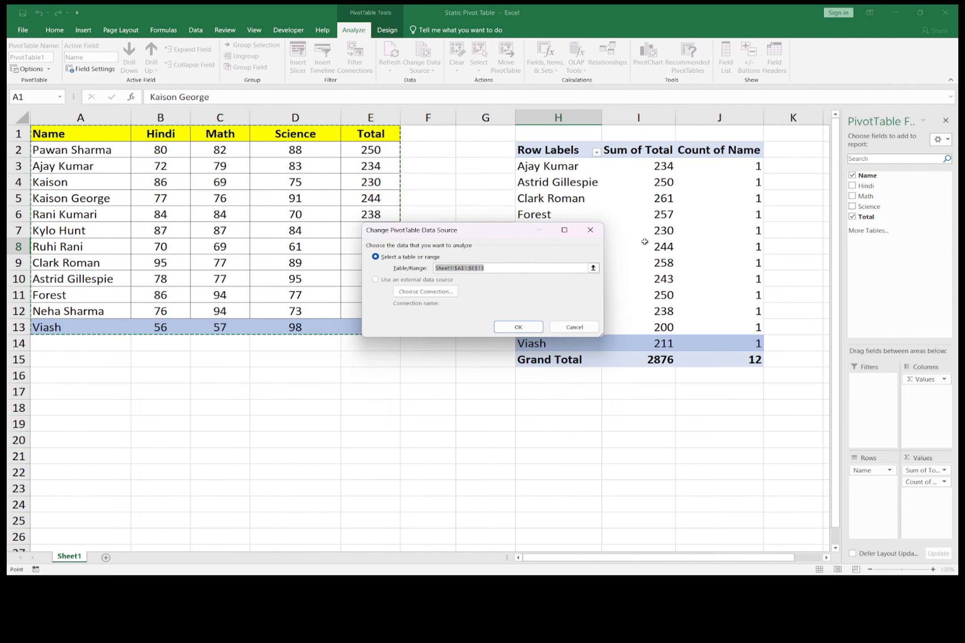
pyautogui.moveTo(469, 230); pyautogui.dragTo(386, 362)
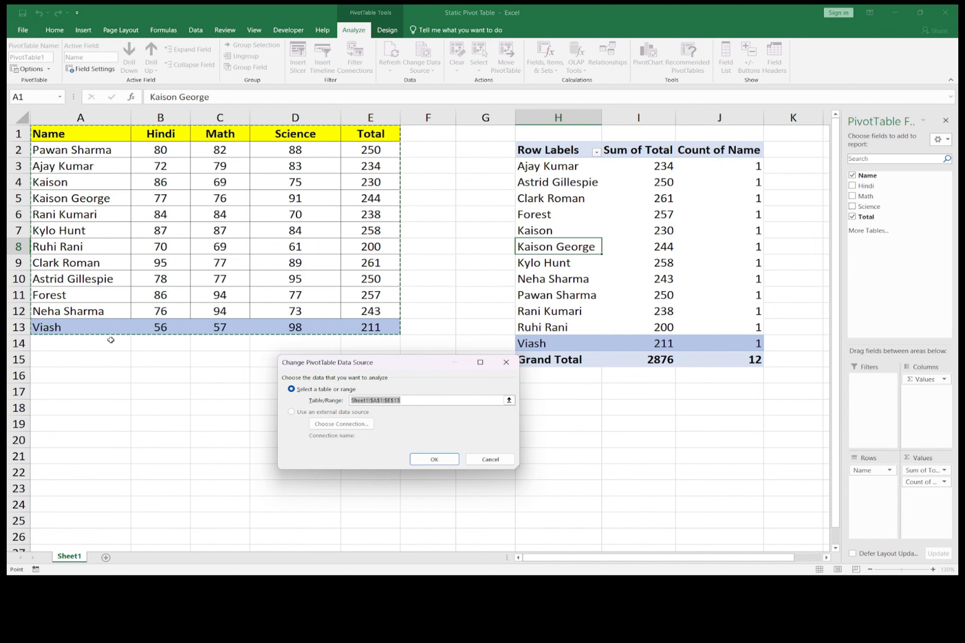
pyautogui.click(433, 459)
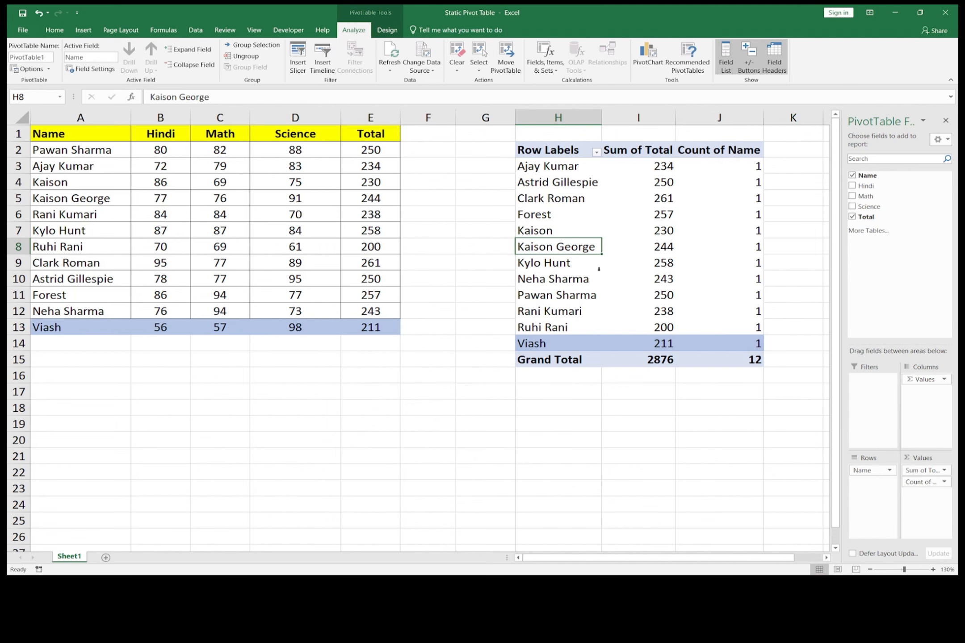